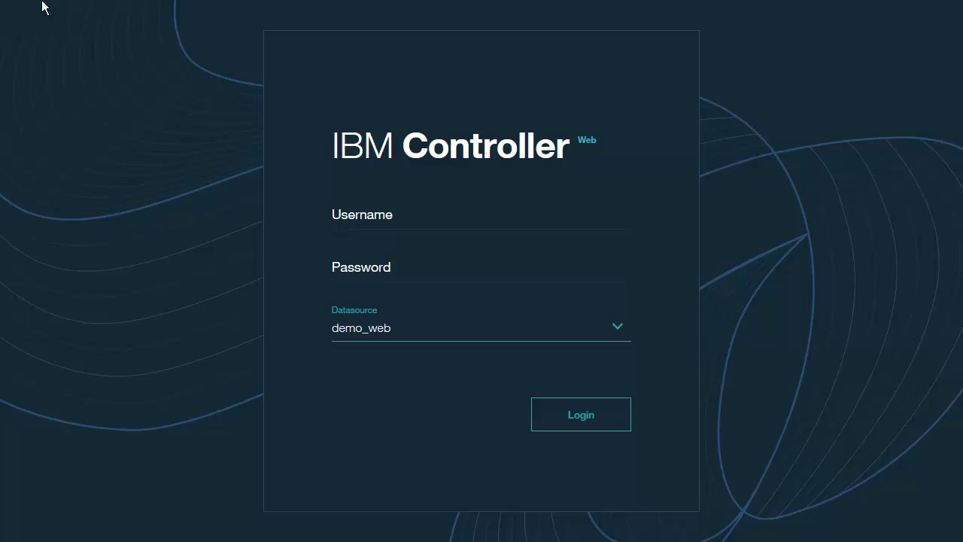
- Log in to the demo_web datasource with the account user name and password
{"action": "left_click", "coordinate": [345, 214]}
{"action": "type", "text": "jenny"}
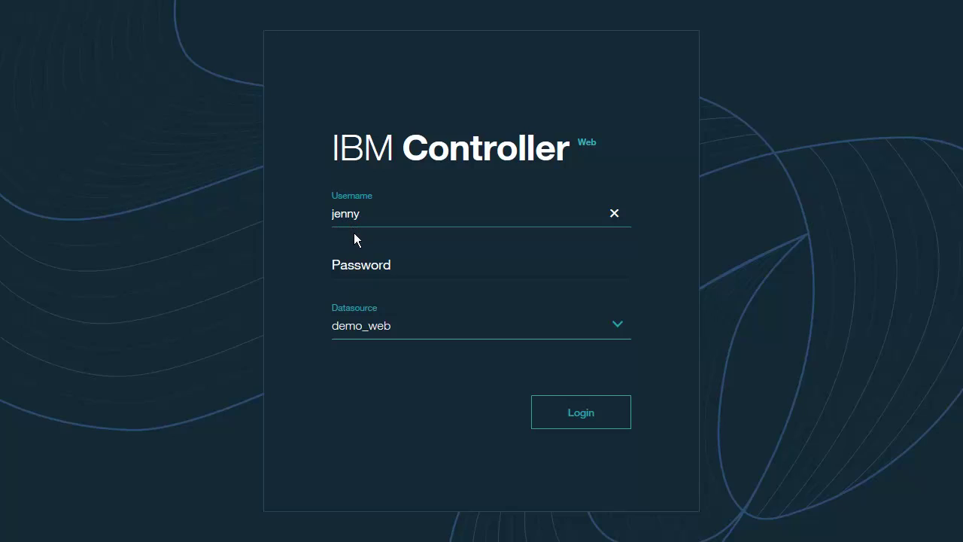
{"action": "left_click", "coordinate": [356, 265]}
{"action": "type", "text": "••••"}
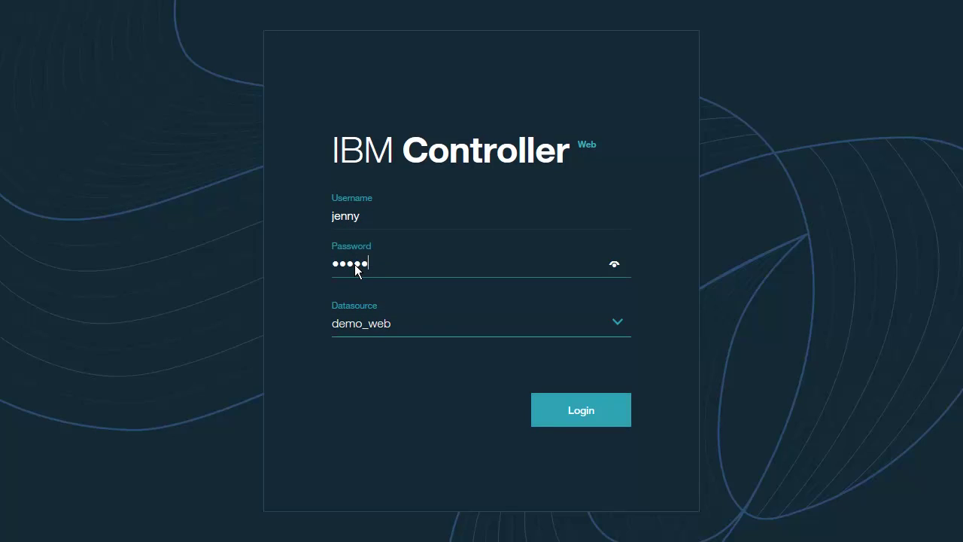
{"action": "key", "text": "Return"}
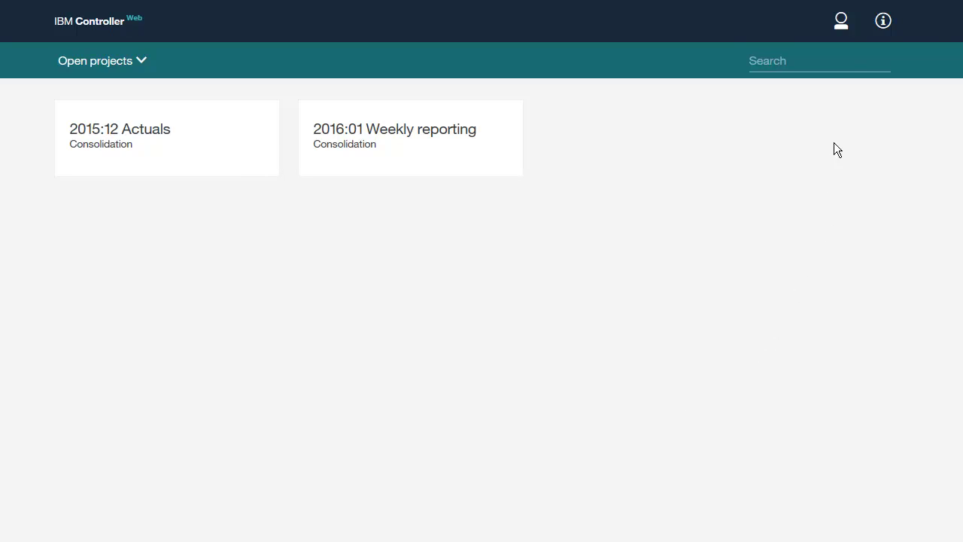
{"action": "left_click", "coordinate": [842, 22]}
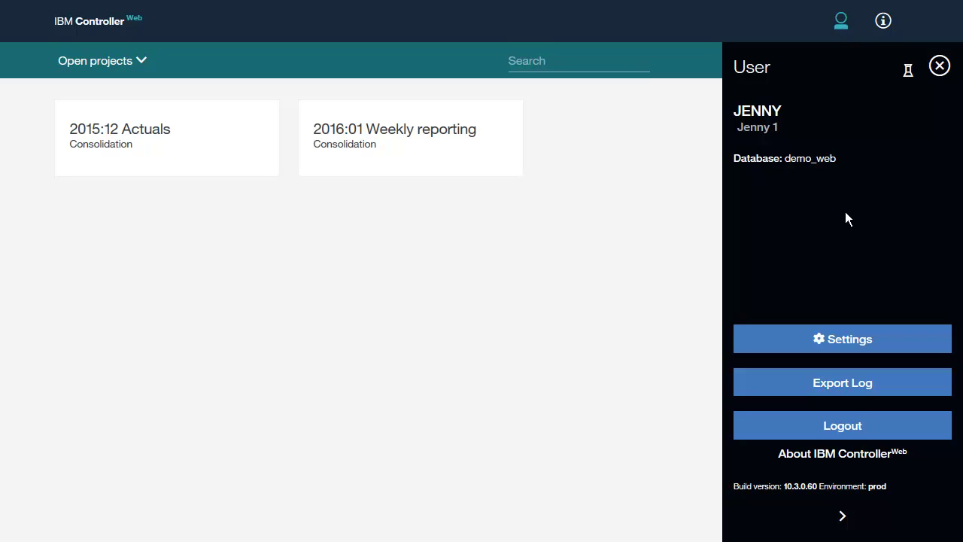
{"action": "left_click", "coordinate": [846, 344]}
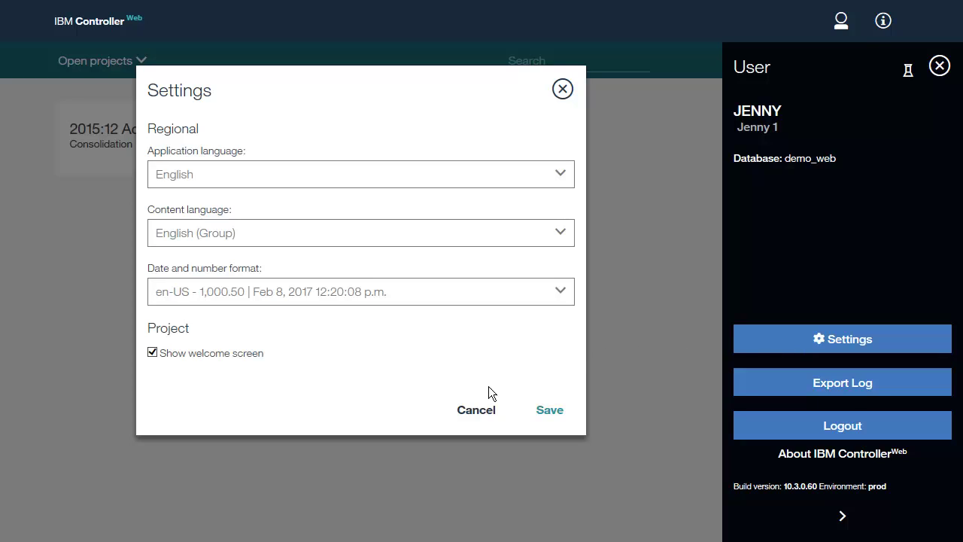
{"action": "left_click", "coordinate": [480, 409]}
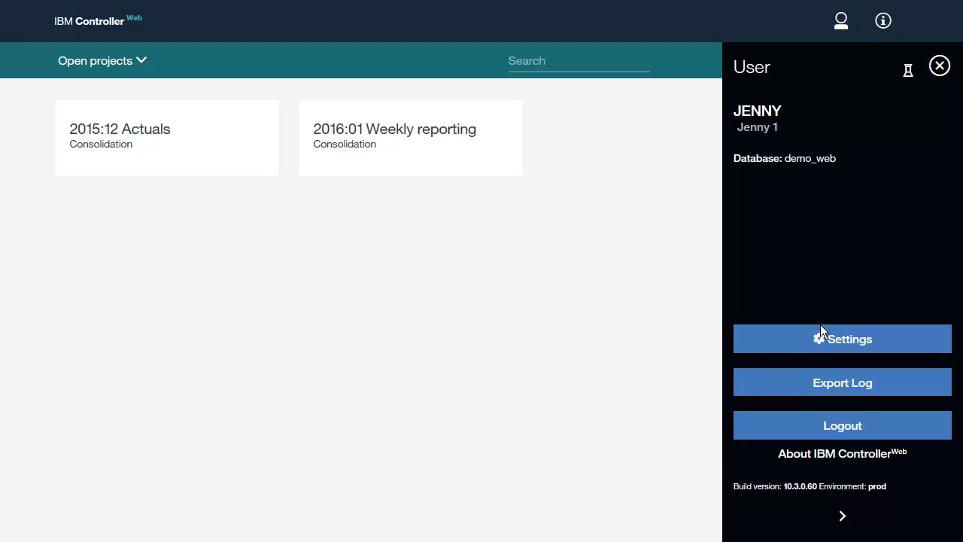
{"action": "left_click", "coordinate": [939, 66]}
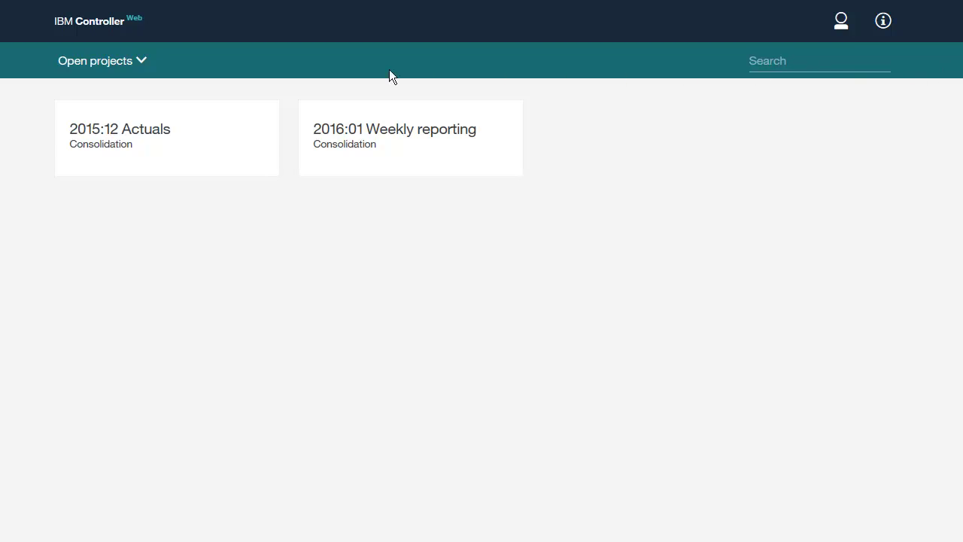
- Open the 2015:12 Actuals project, keeping all companies shown in the filter
{"action": "left_click", "coordinate": [105, 66]}
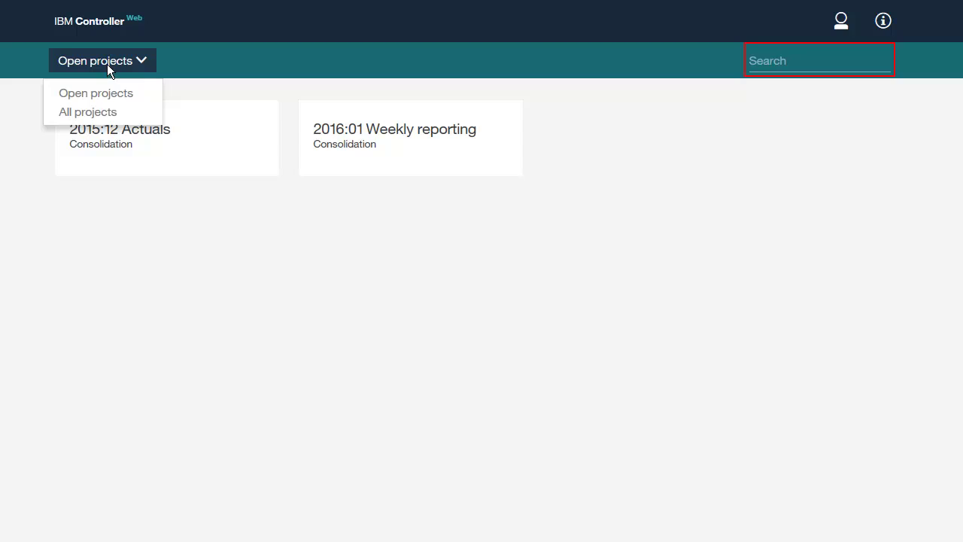
{"action": "left_click", "coordinate": [107, 63]}
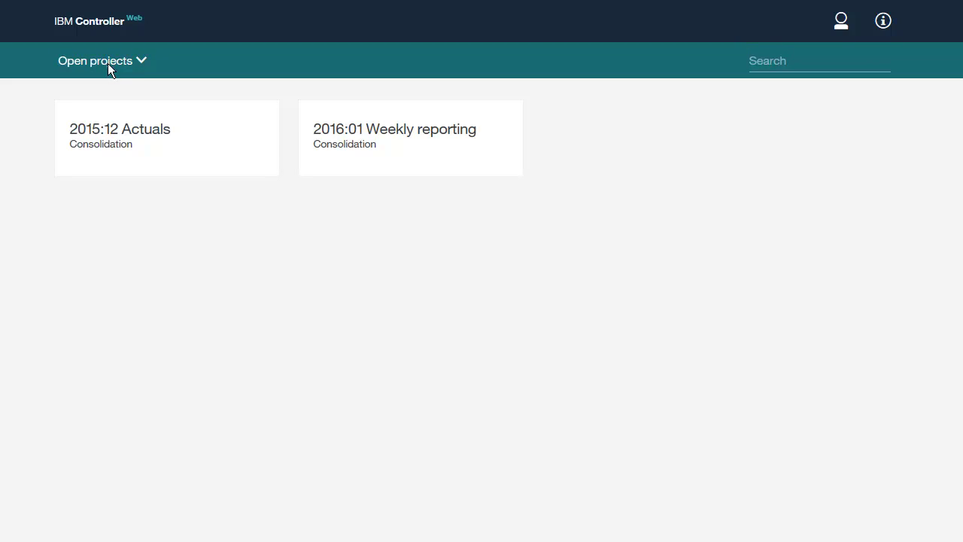
{"action": "left_click", "coordinate": [135, 134]}
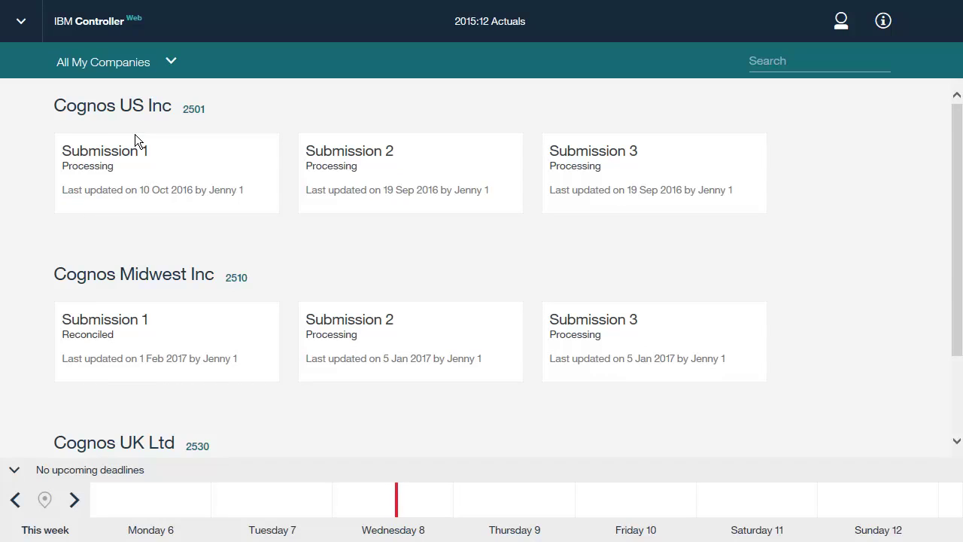
{"action": "left_click", "coordinate": [158, 63]}
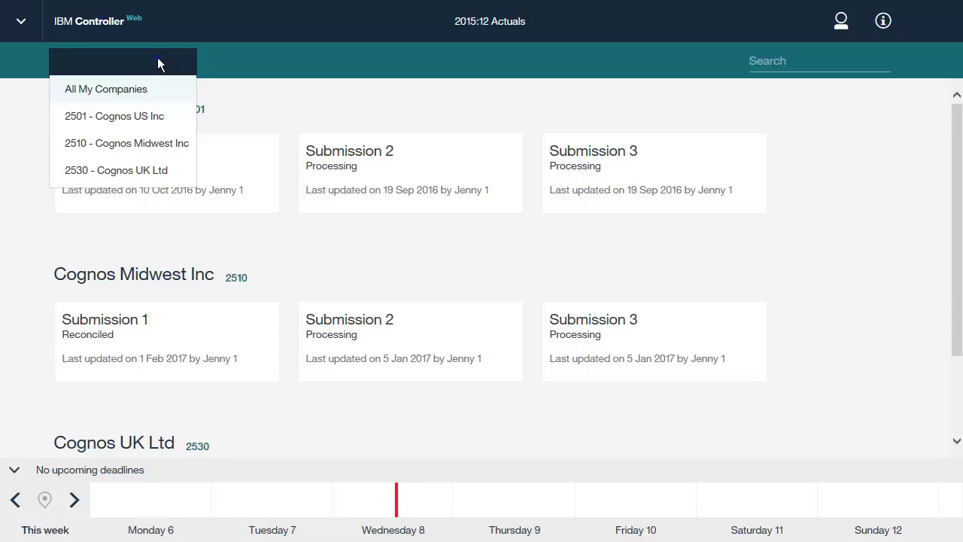
{"action": "left_click", "coordinate": [158, 60]}
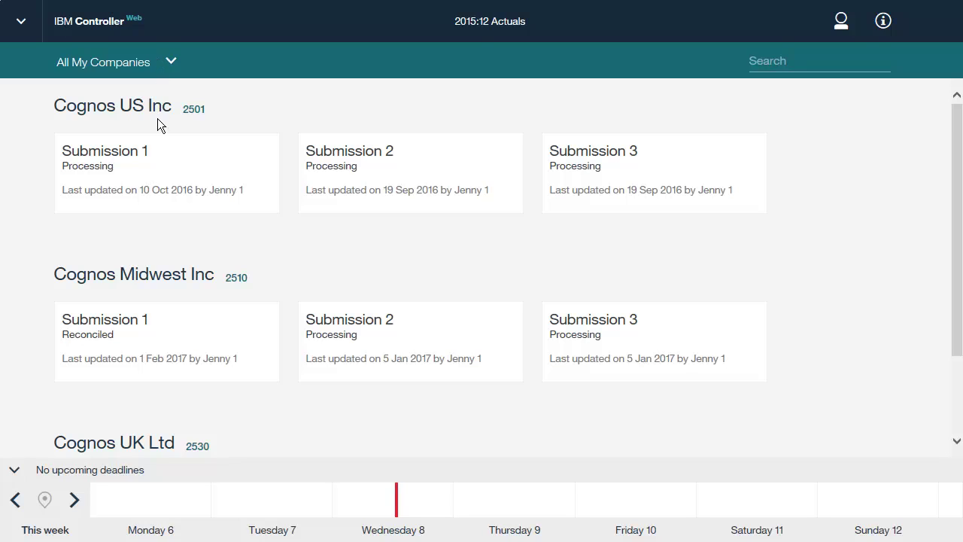
- Open Submission 1 under Cognos US Inc and dismiss the Welcome dialog with Let's go
{"action": "left_click", "coordinate": [158, 173]}
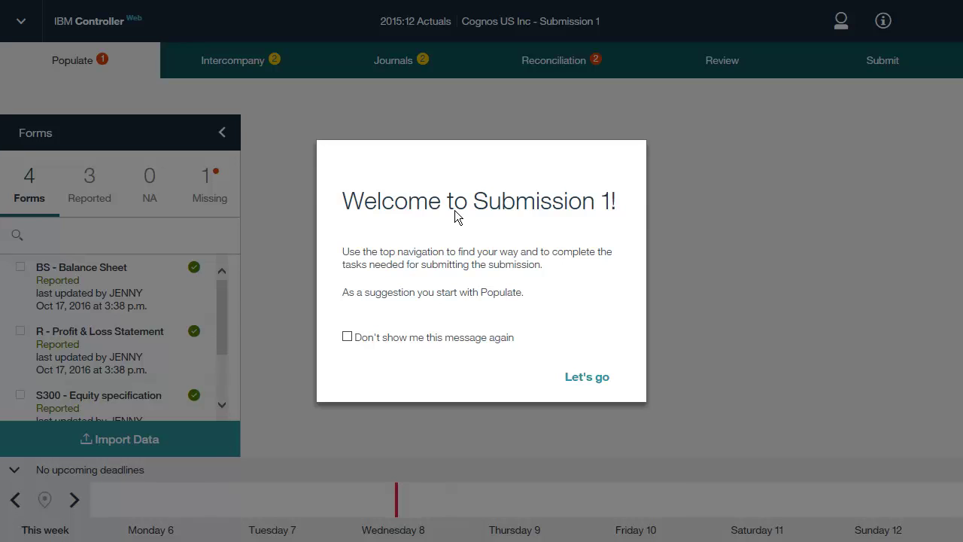
{"action": "left_click", "coordinate": [588, 380]}
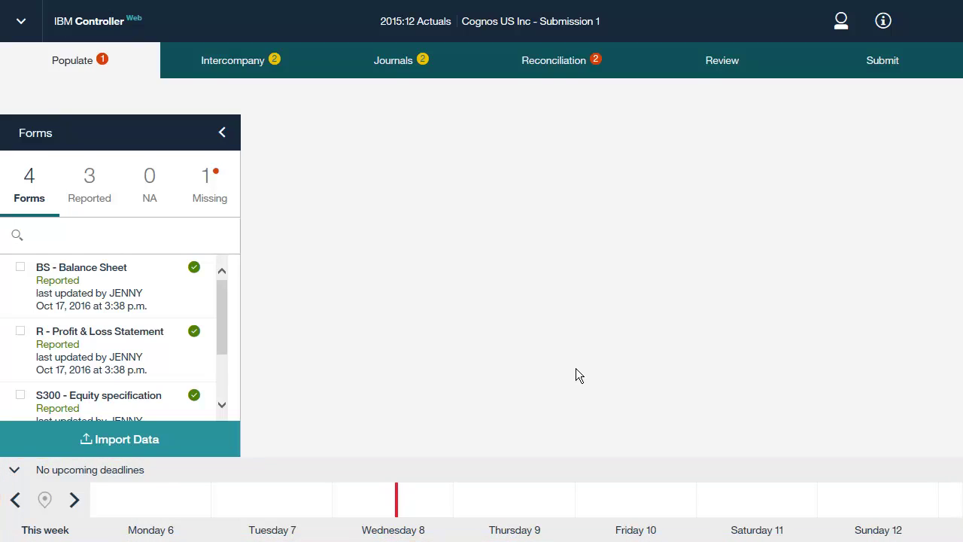
- Move the deadlines timeline back one week to reveal the Thursday 2 deadline
{"action": "left_click", "coordinate": [15, 499]}
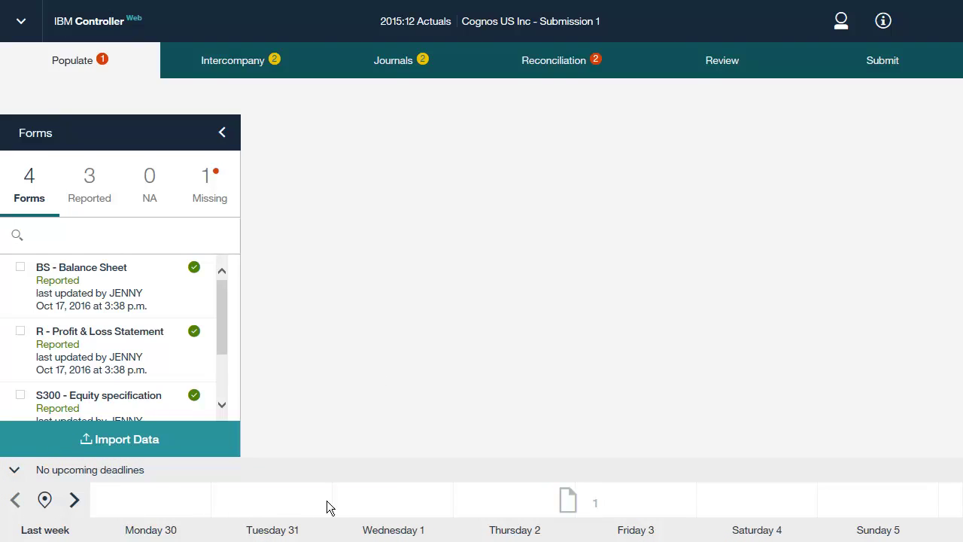
{"action": "mouse_move", "coordinate": [568, 505]}
- Open the BS - Balance Sheet form from the Populate tab's Forms list
{"action": "left_click", "coordinate": [98, 278]}
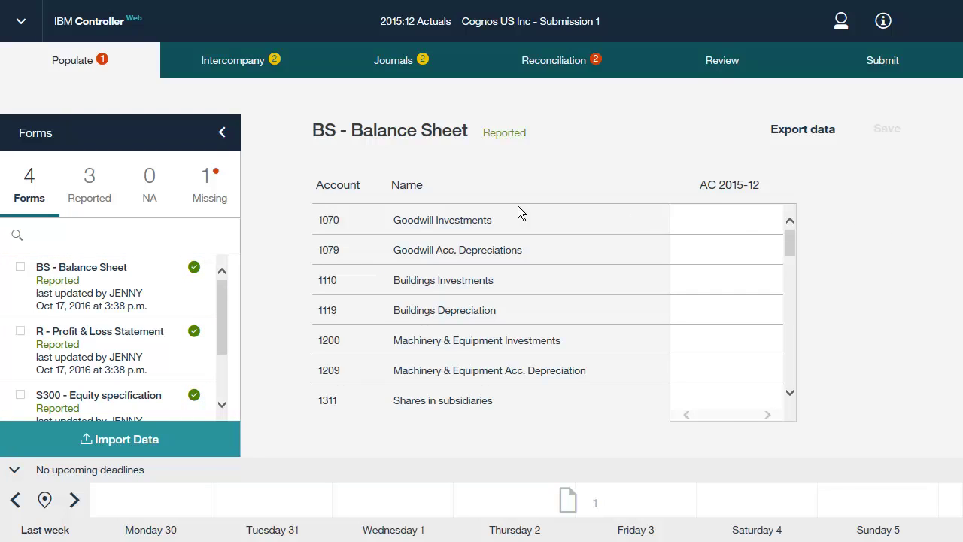
- Switch to the Intercompany step to see the 2 differences with Cognos Midwest Inc
{"action": "left_click", "coordinate": [228, 65]}
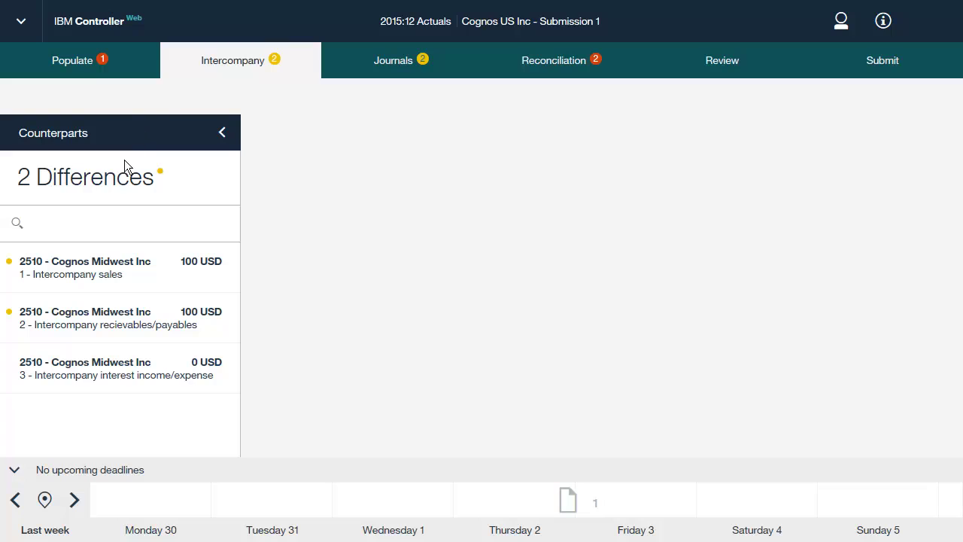
- Inspect counterpart 3 - Intercompany interest income/expense down to its Difference of 0
{"action": "left_click", "coordinate": [102, 371]}
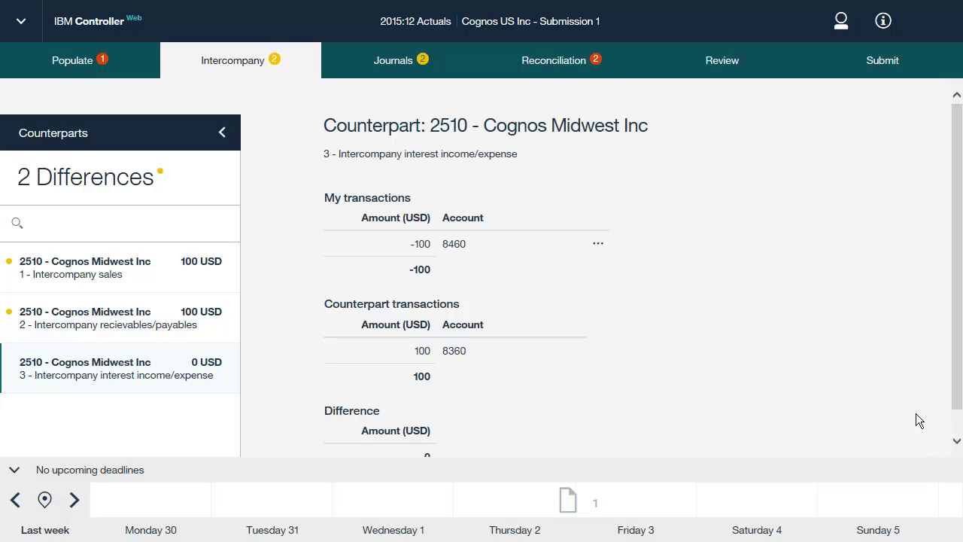
{"action": "left_click", "coordinate": [956, 442]}
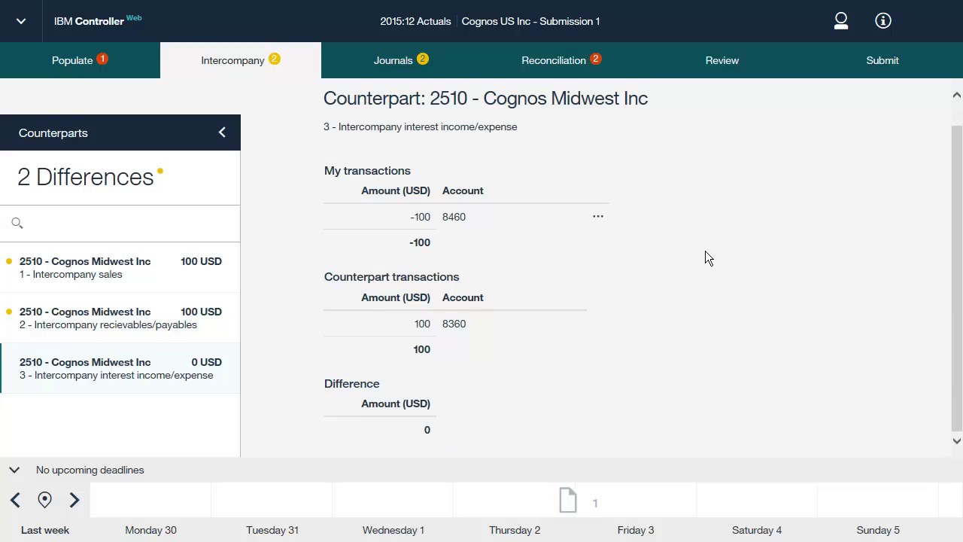
- Open R - Profit & Loss Statement from account 8460, then view the current period journals
{"action": "left_click", "coordinate": [597, 218]}
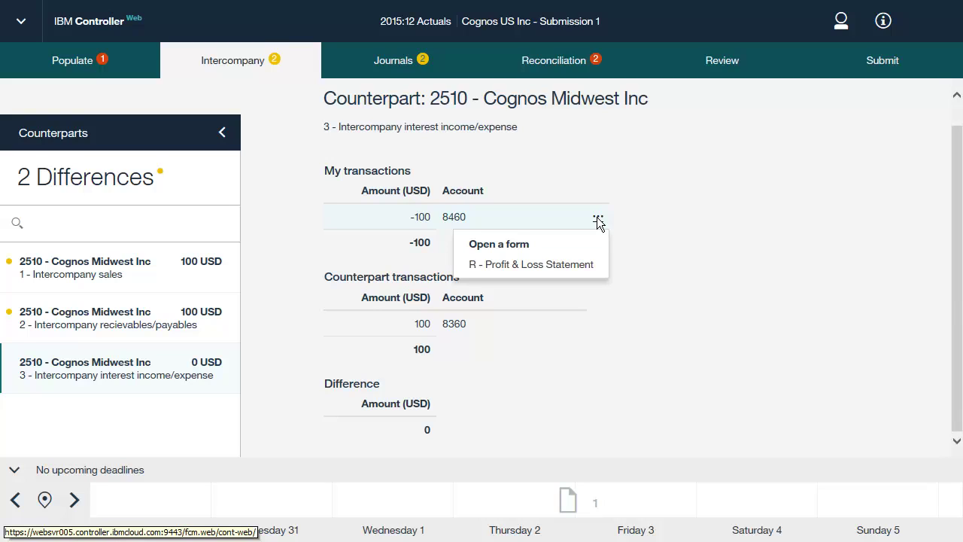
{"action": "left_click", "coordinate": [574, 265]}
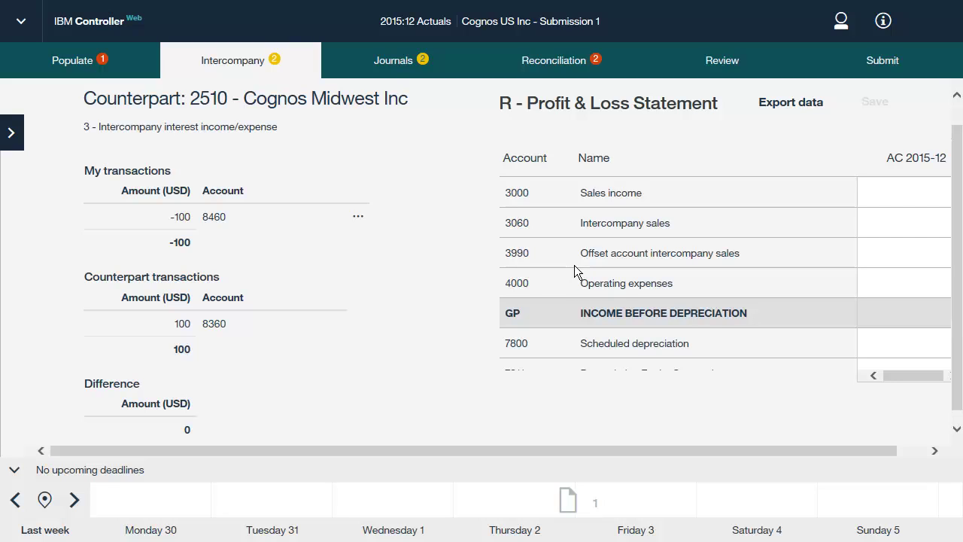
{"action": "left_click", "coordinate": [392, 66]}
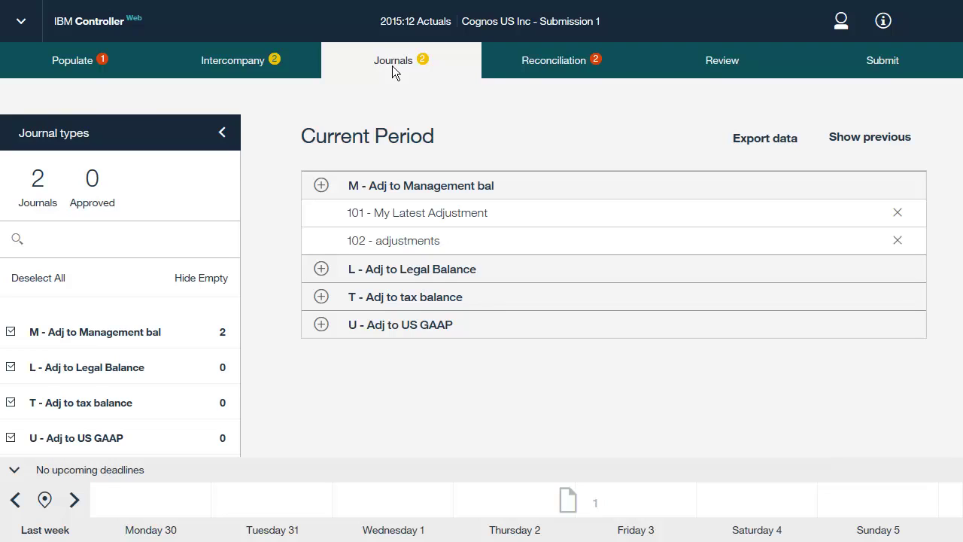
{"action": "left_click", "coordinate": [438, 216]}
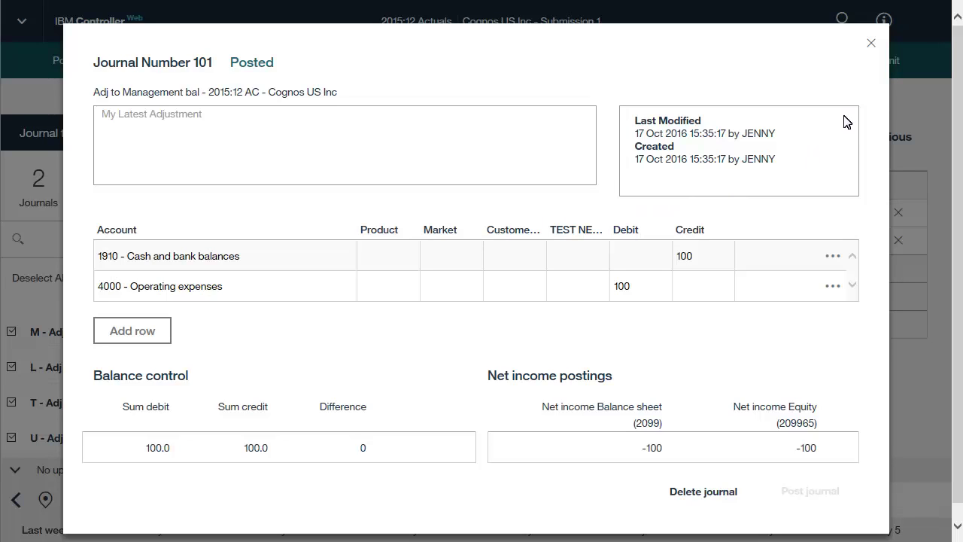
{"action": "left_click", "coordinate": [871, 45]}
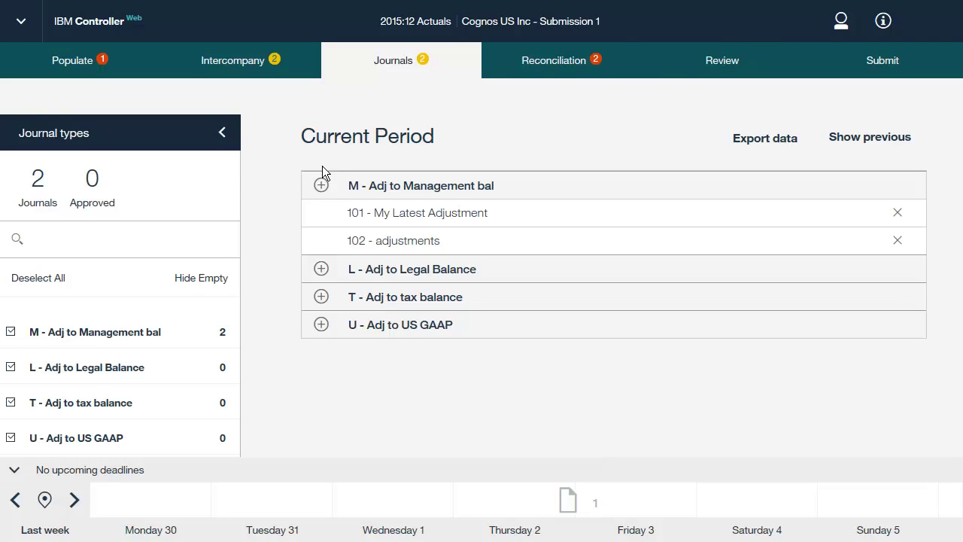
{"action": "left_click", "coordinate": [321, 185]}
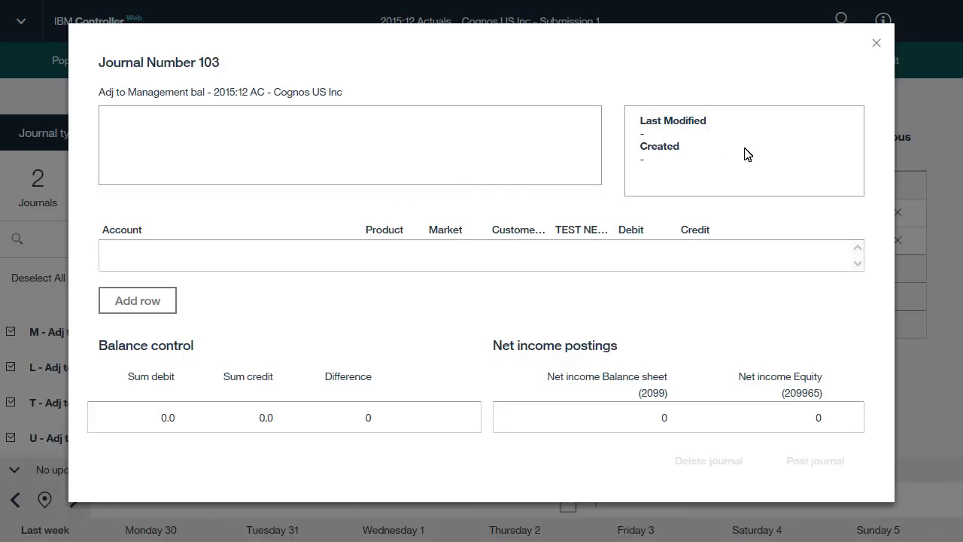
{"action": "left_click", "coordinate": [877, 44]}
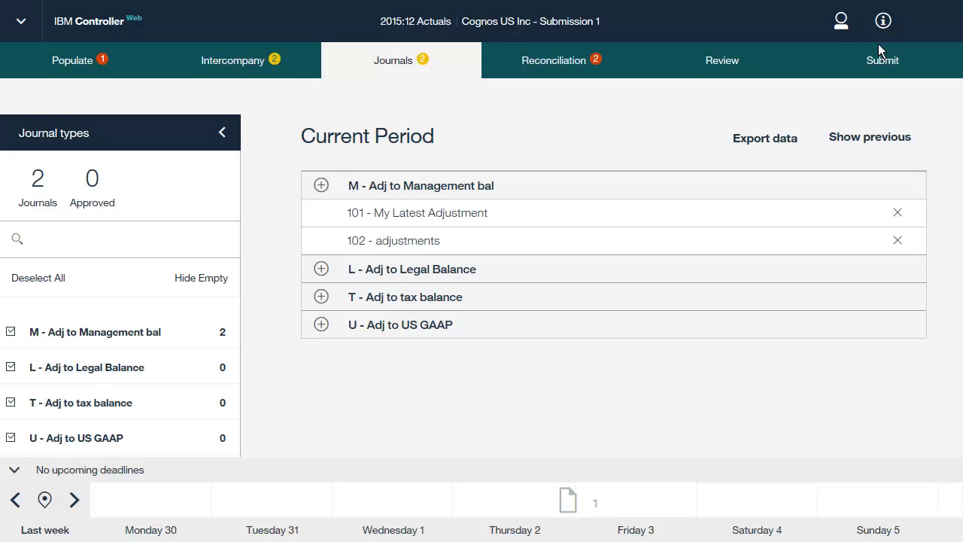
- Show the Debit / Credit Between Accounts differences, including -500 between accounts 209965 and 8999
{"action": "left_click", "coordinate": [555, 63]}
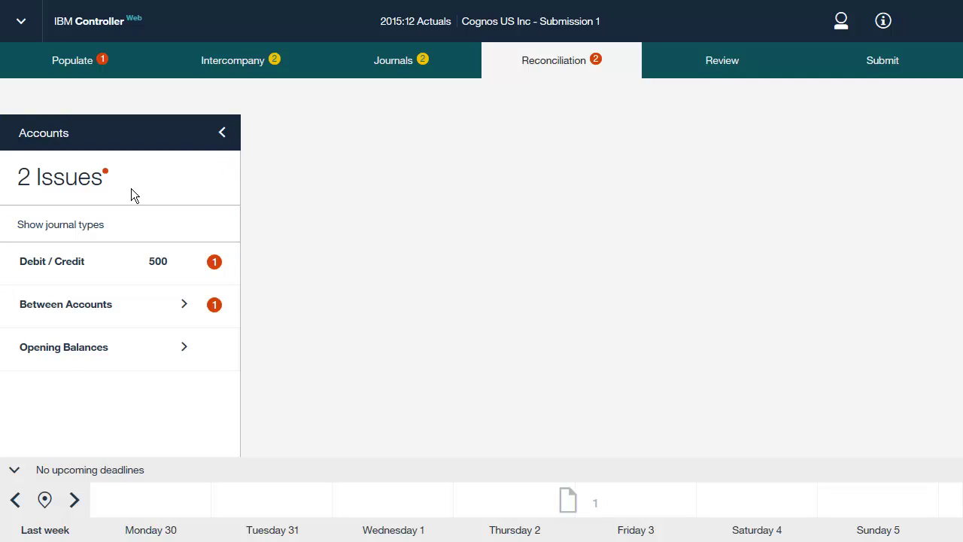
{"action": "left_click", "coordinate": [62, 271]}
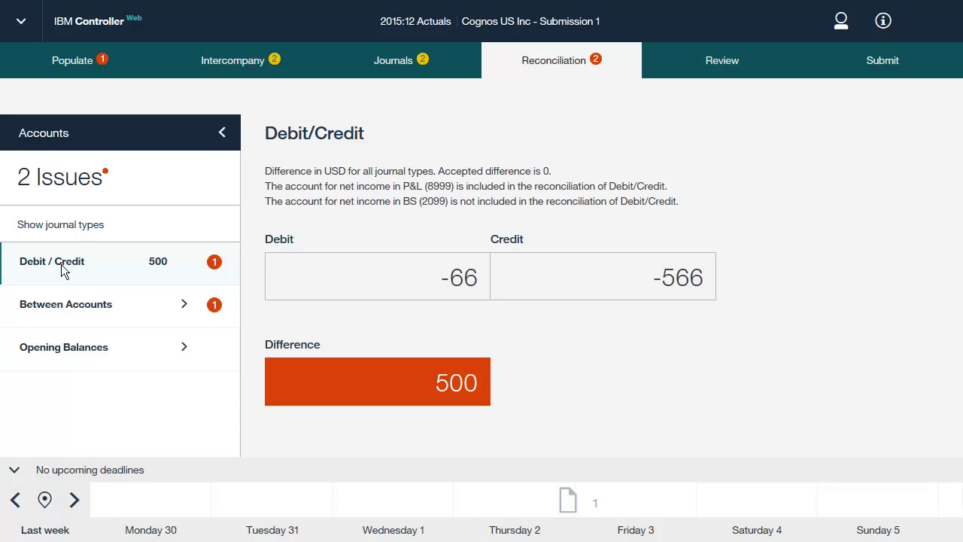
{"action": "left_click", "coordinate": [66, 311]}
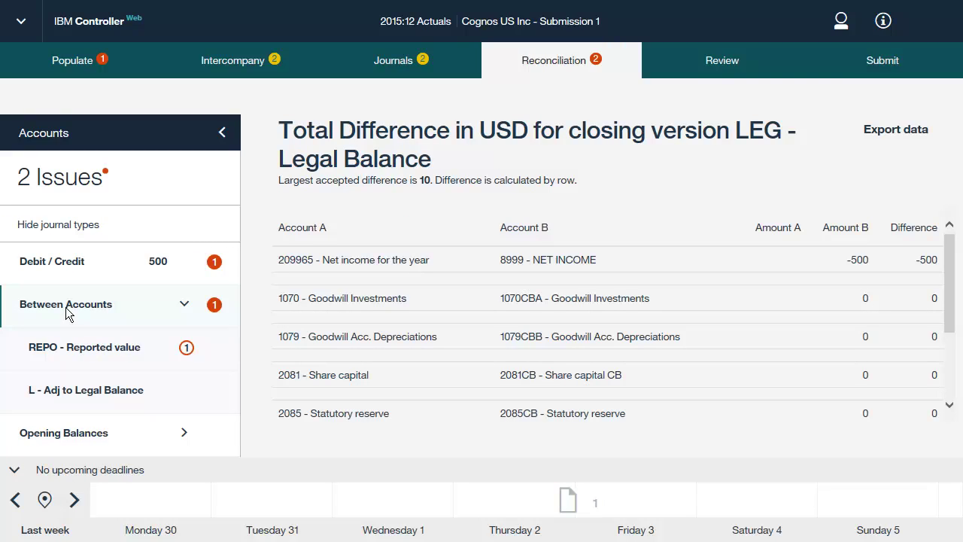
- Open S300 - Equity specification from the net income account, then go to Review's reports
{"action": "left_click", "coordinate": [363, 267]}
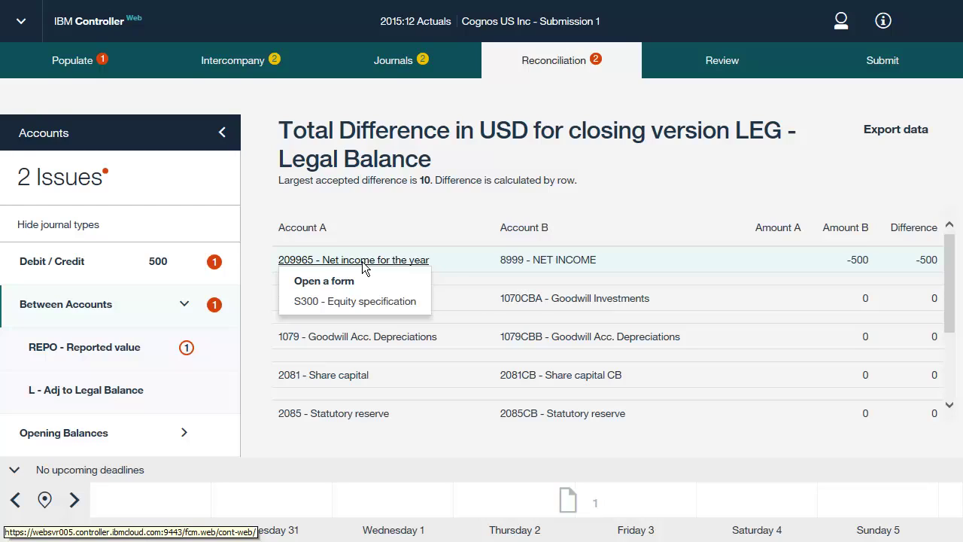
{"action": "left_click", "coordinate": [335, 301]}
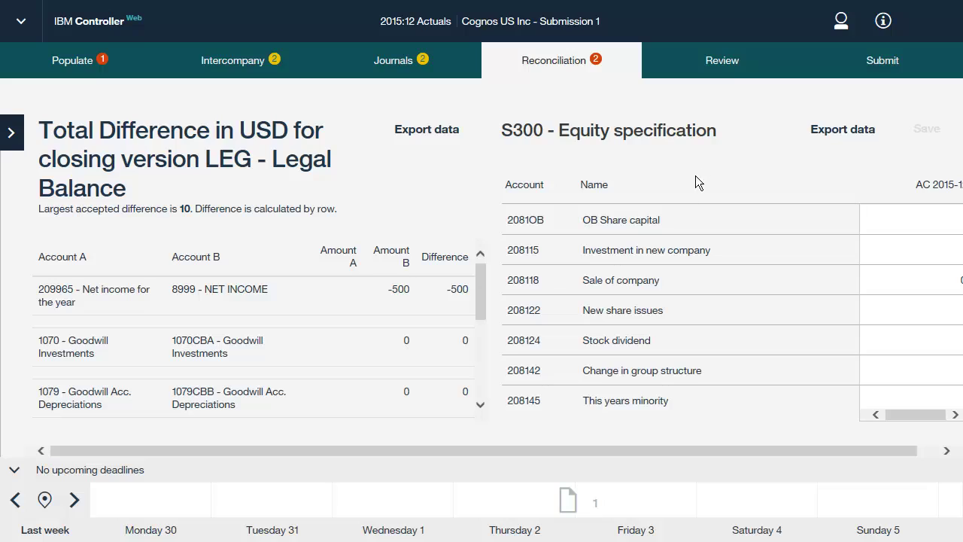
{"action": "left_click", "coordinate": [727, 69]}
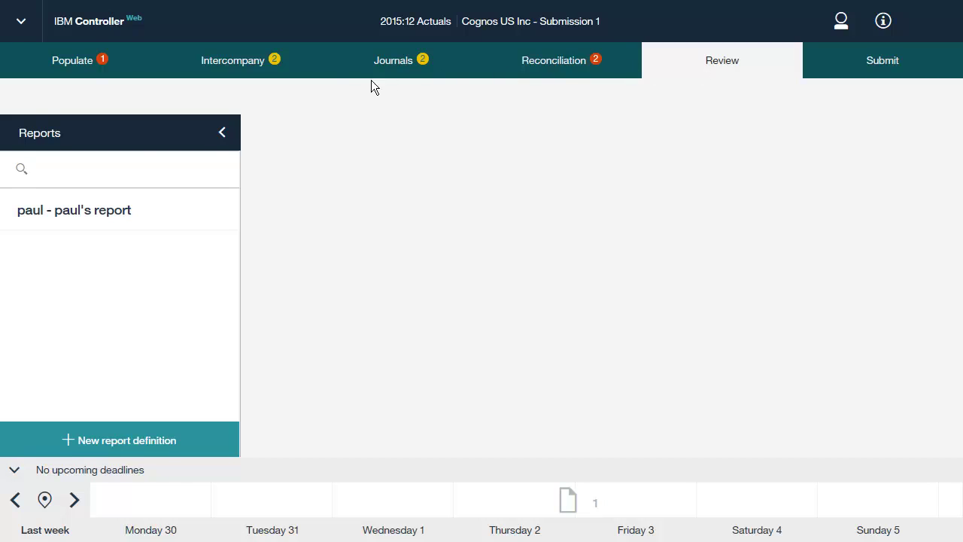
- Run the saved report with Actuality AC - Actuals, Currency USD - USD and closing version LEG - Legal Balance
{"action": "left_click", "coordinate": [89, 213]}
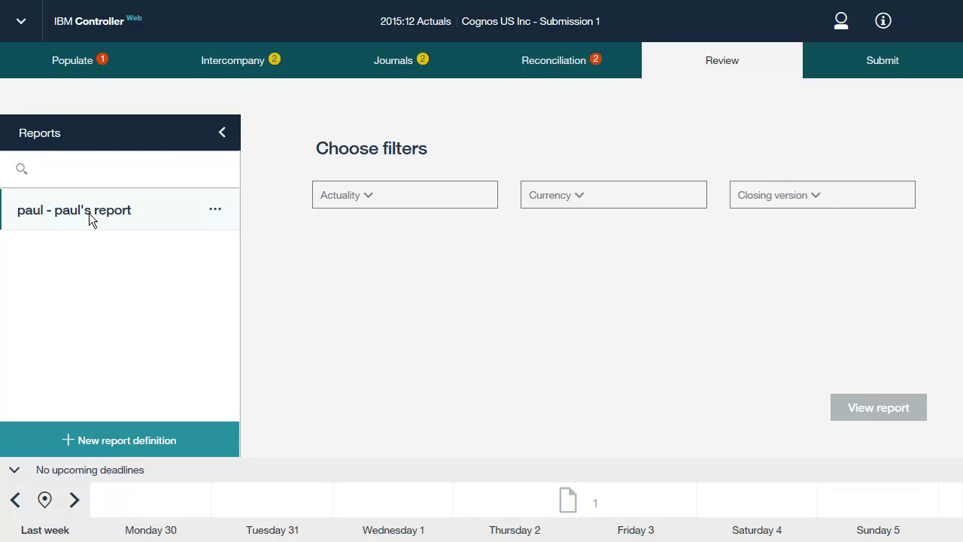
{"action": "left_click", "coordinate": [354, 194]}
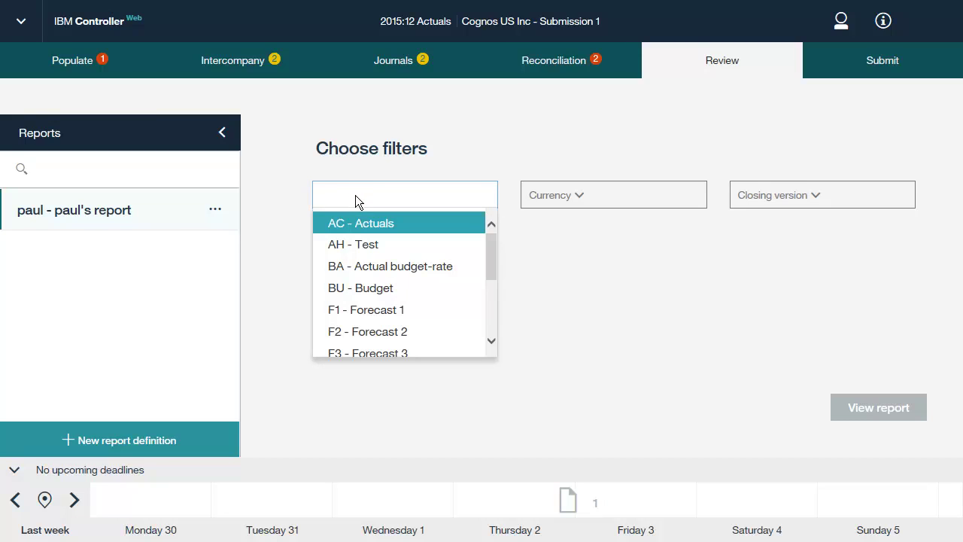
{"action": "left_click", "coordinate": [357, 225]}
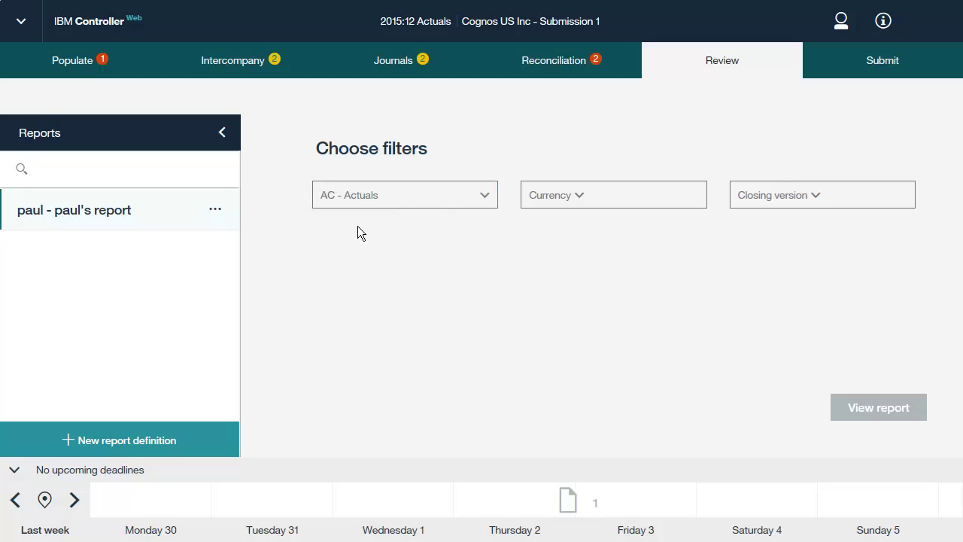
{"action": "left_click", "coordinate": [591, 195]}
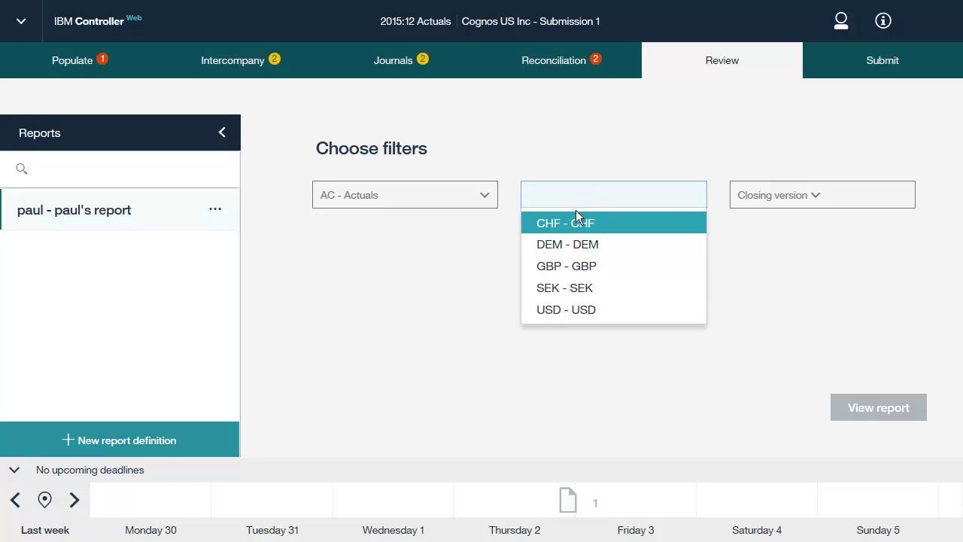
{"action": "left_click", "coordinate": [565, 312]}
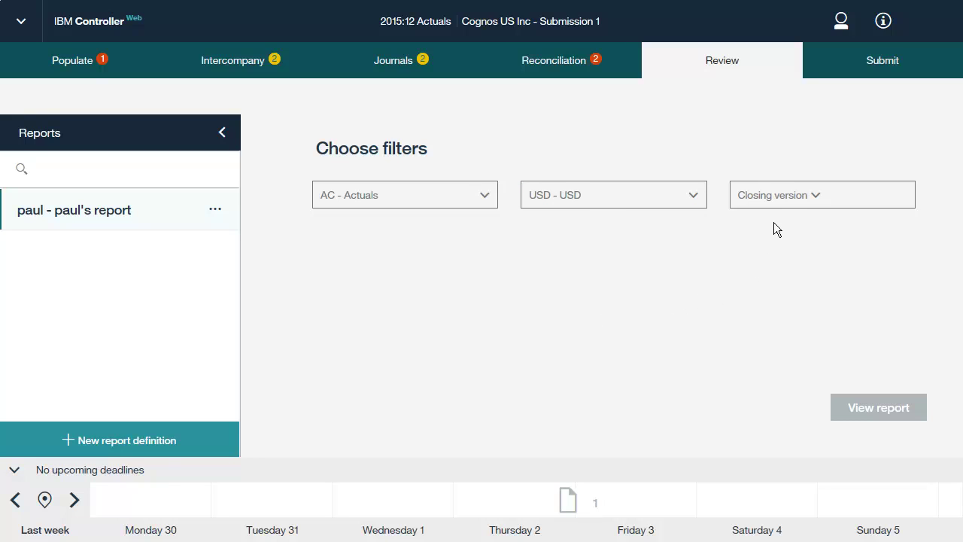
{"action": "left_click", "coordinate": [776, 198]}
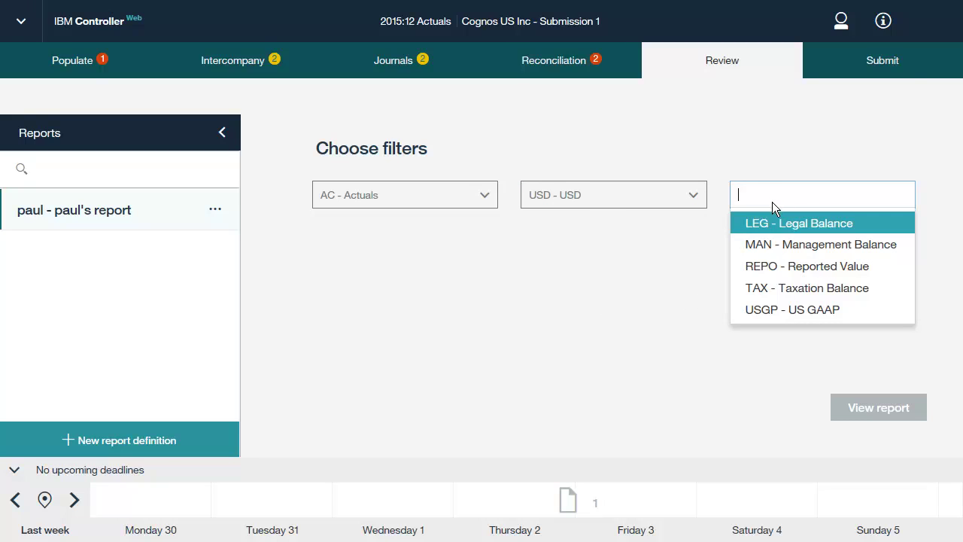
{"action": "left_click", "coordinate": [769, 227]}
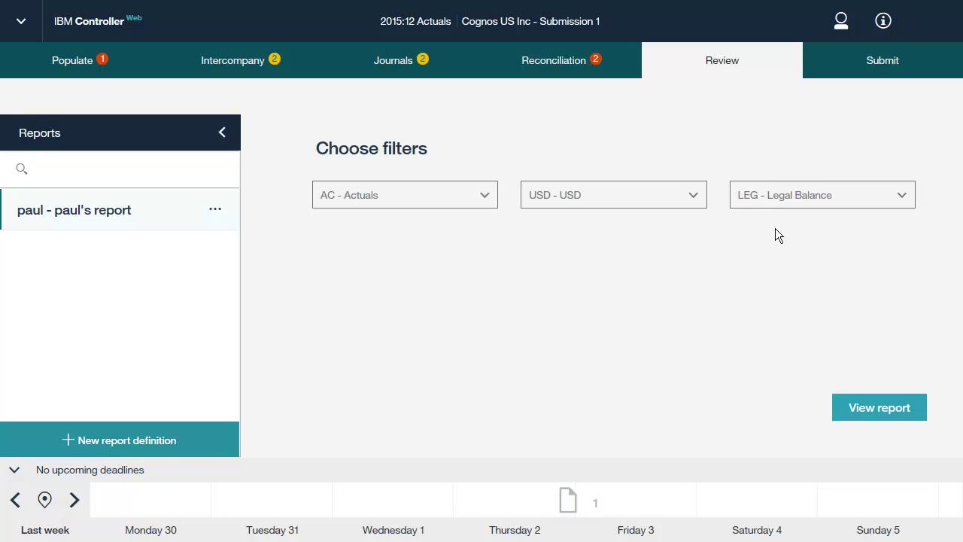
{"action": "left_click", "coordinate": [875, 407]}
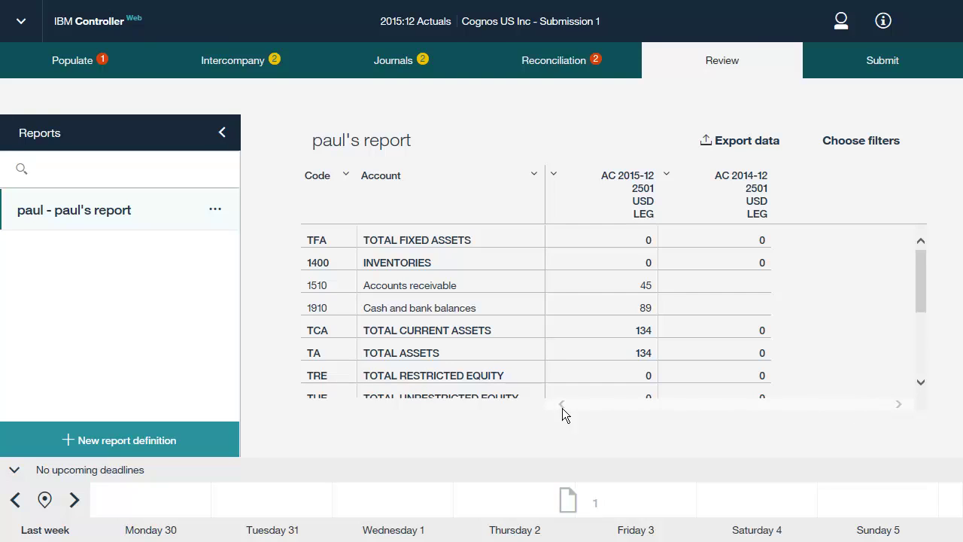
{"action": "left_click", "coordinate": [88, 441]}
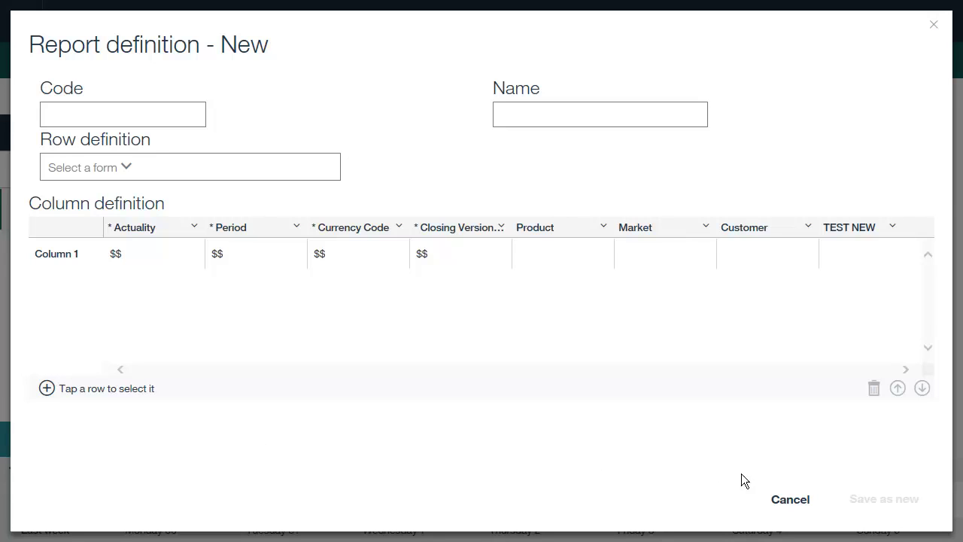
{"action": "left_click", "coordinate": [787, 499]}
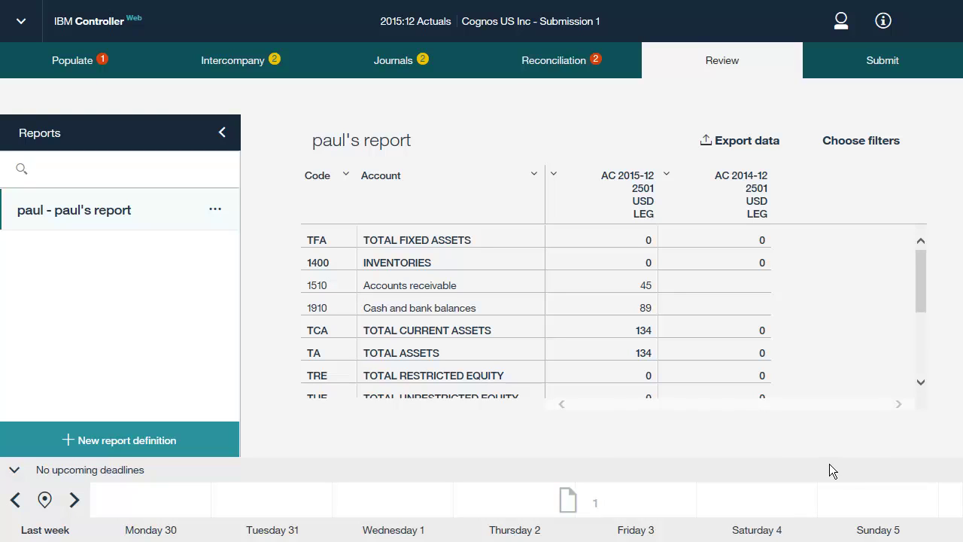
- Show the Submit step's status: 1 missing form, 2 differences, 0 journals approved, 2 issues
{"action": "left_click", "coordinate": [883, 63]}
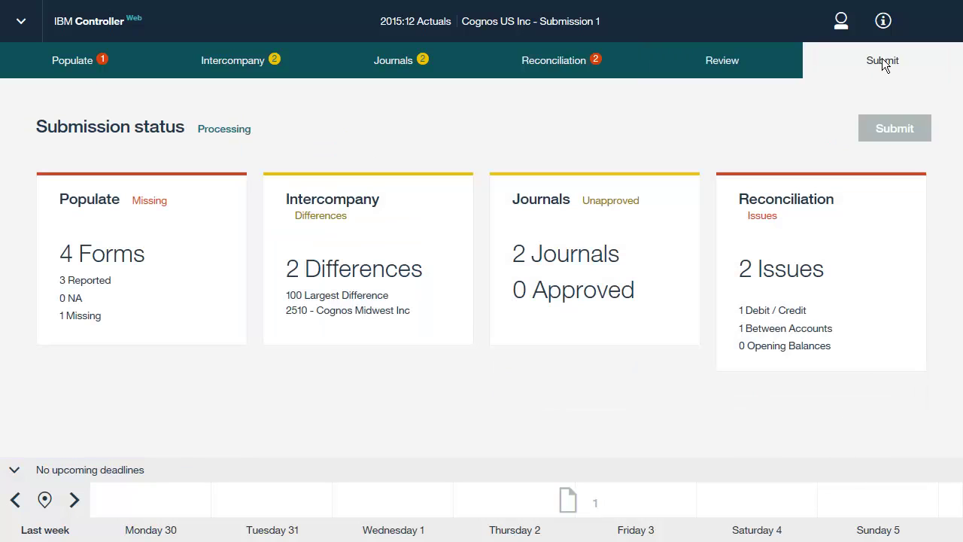